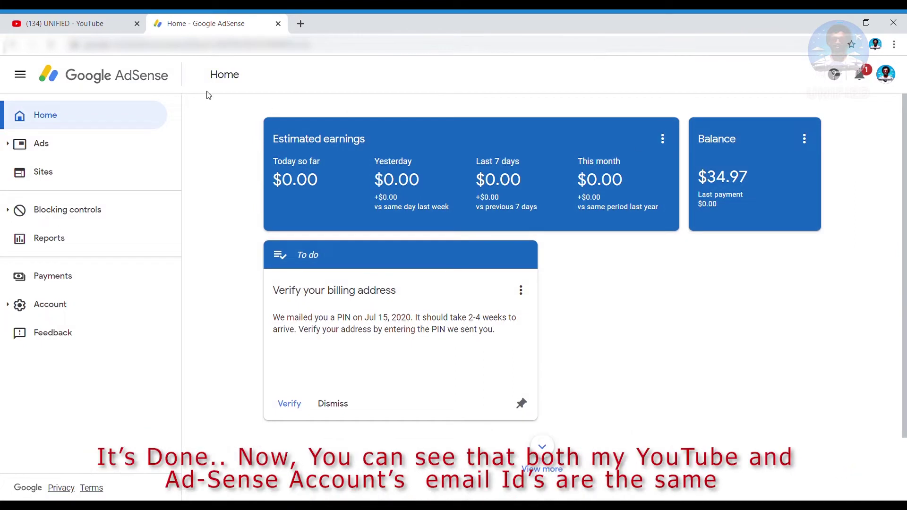
click(85, 29)
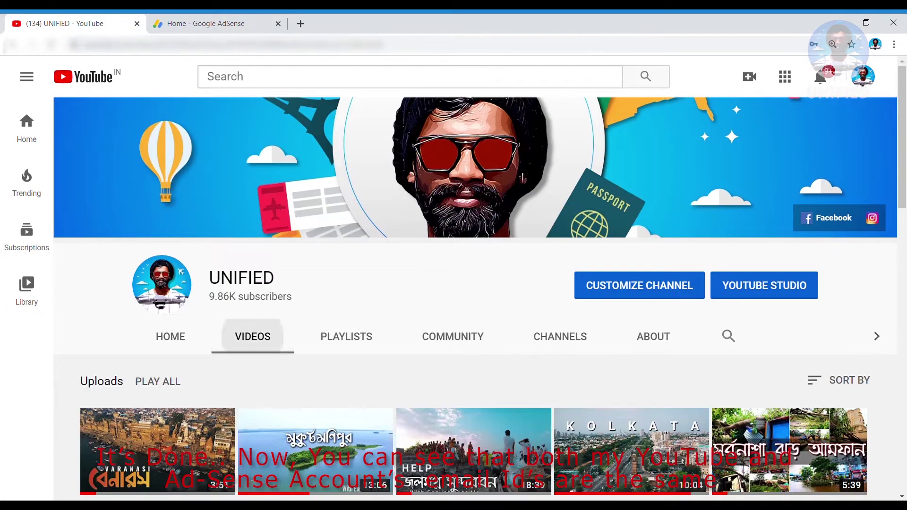
click(217, 24)
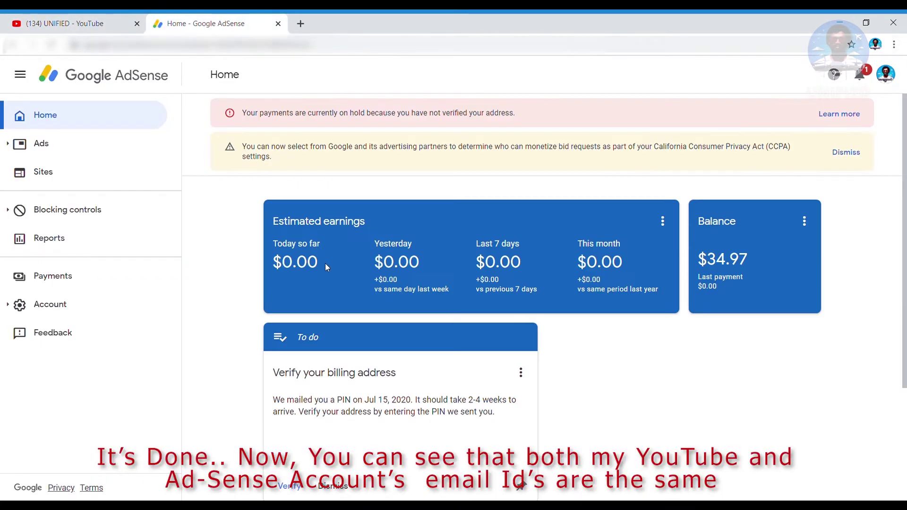
scroll(581, 378, down, 3)
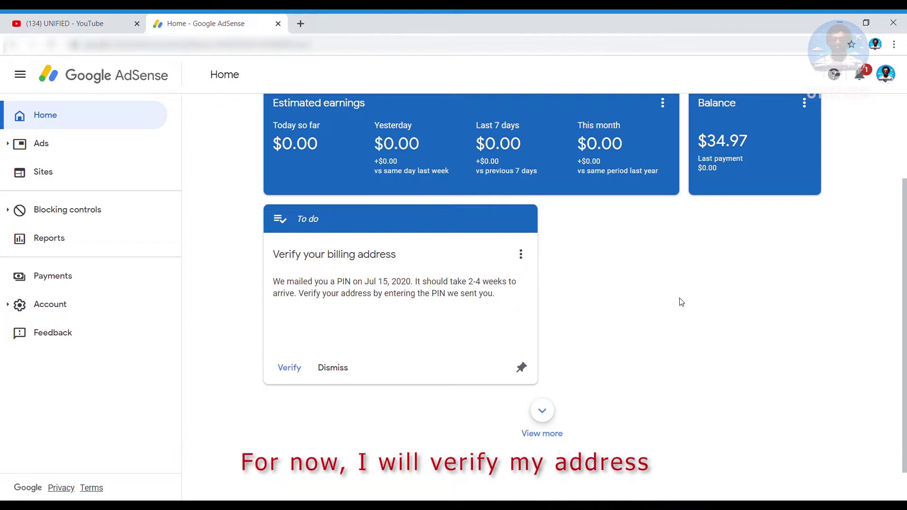
Verify the billing address by entering and submitting the mailed 6-digit PIN
click(289, 369)
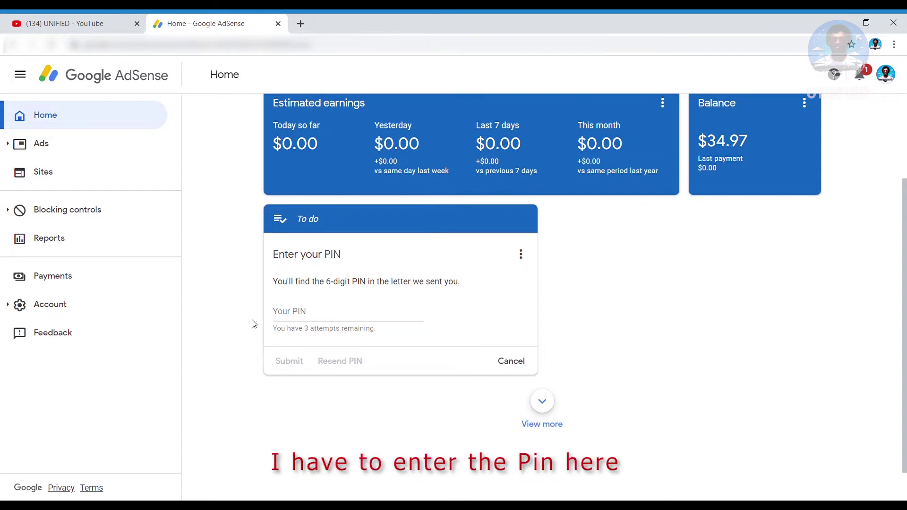
click(332, 318)
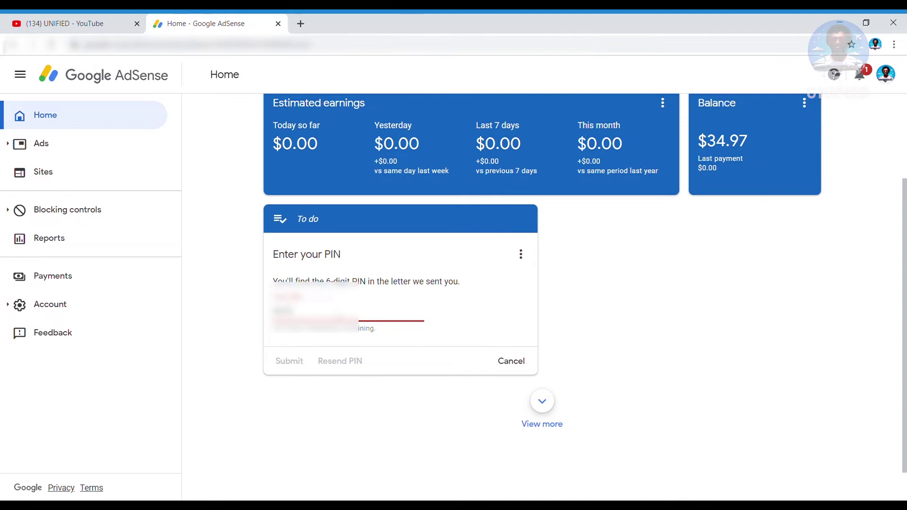
text(0)
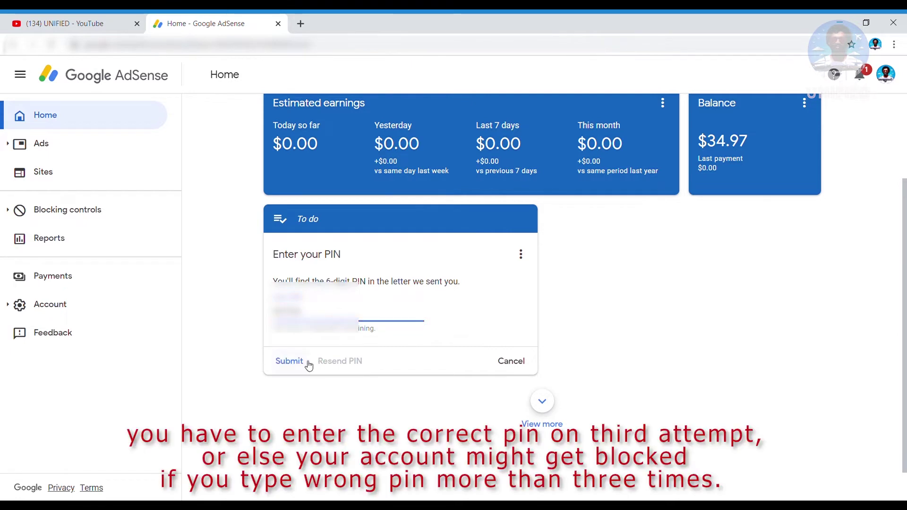
click(303, 362)
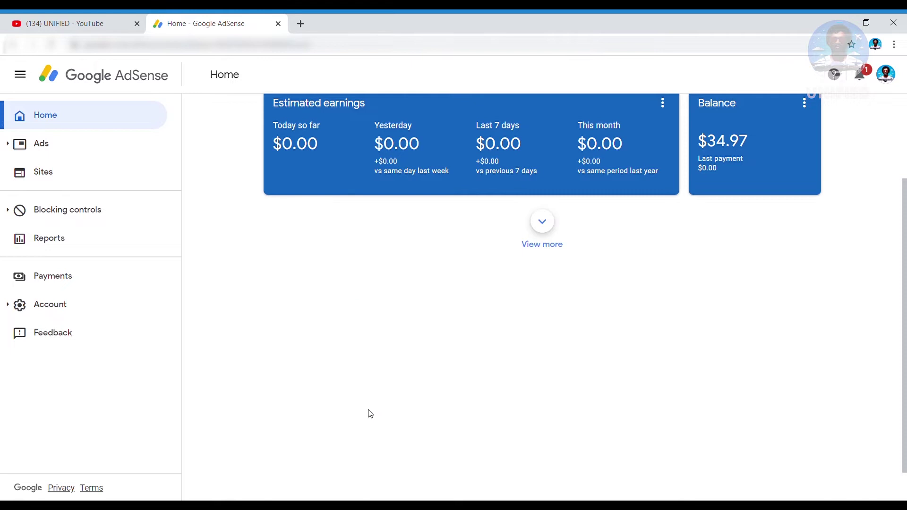
Load more Home dashboard cards, then go to Payments showing $34.97 of the $100.00 threshold
click(557, 244)
scroll(537, 320, down, 10)
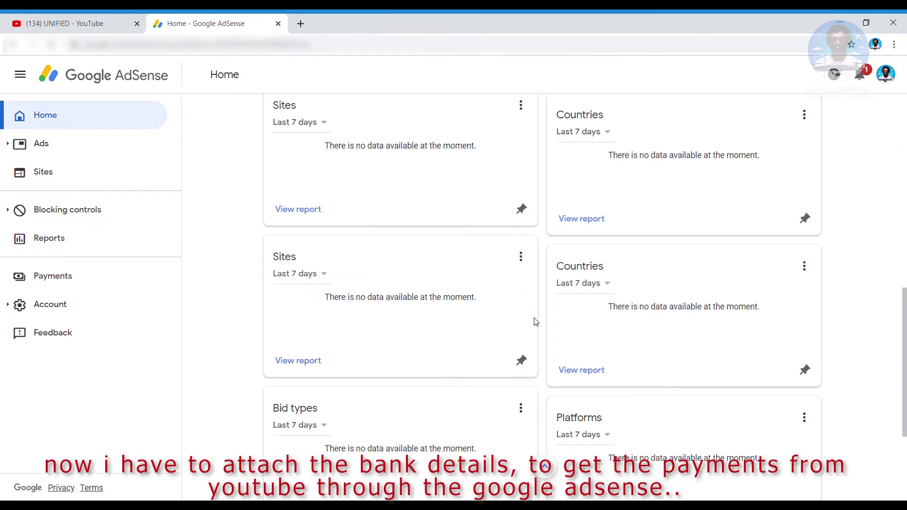
scroll(480, 334, up, 10)
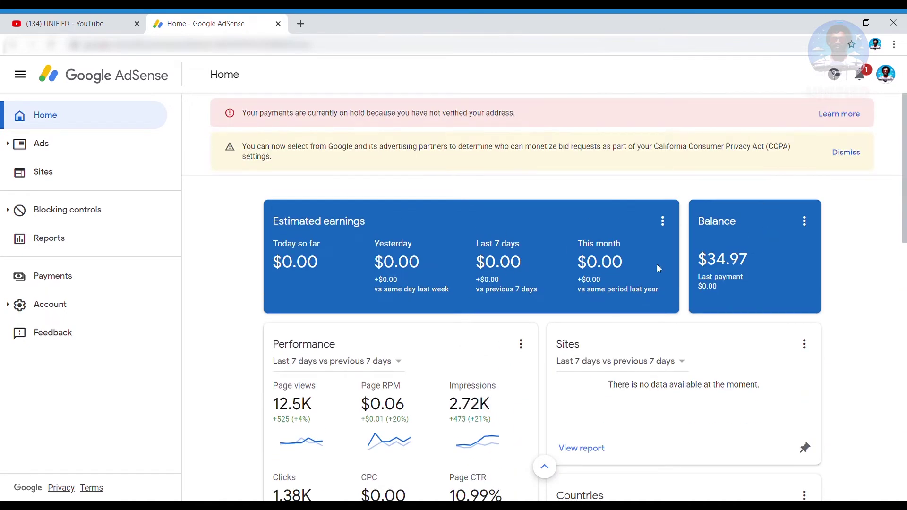
scroll(501, 274, down, 10)
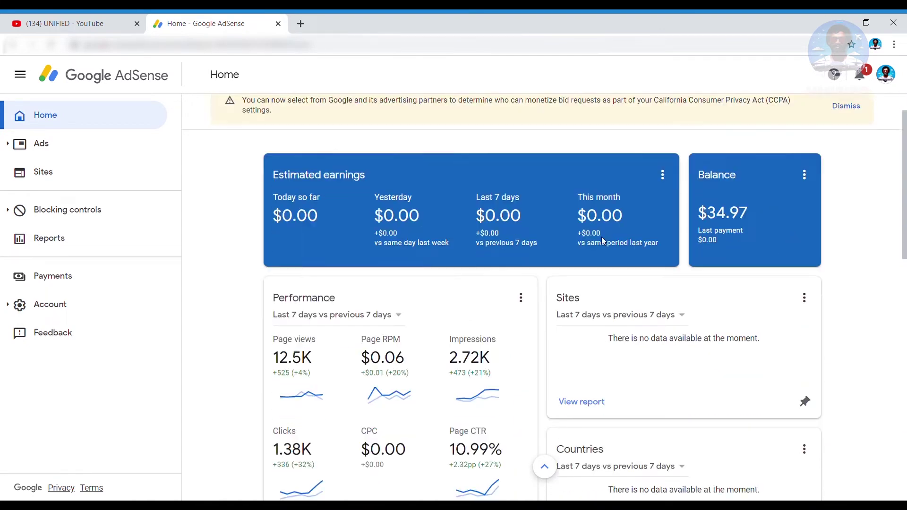
scroll(602, 239, up, 8)
scroll(607, 241, up, 3)
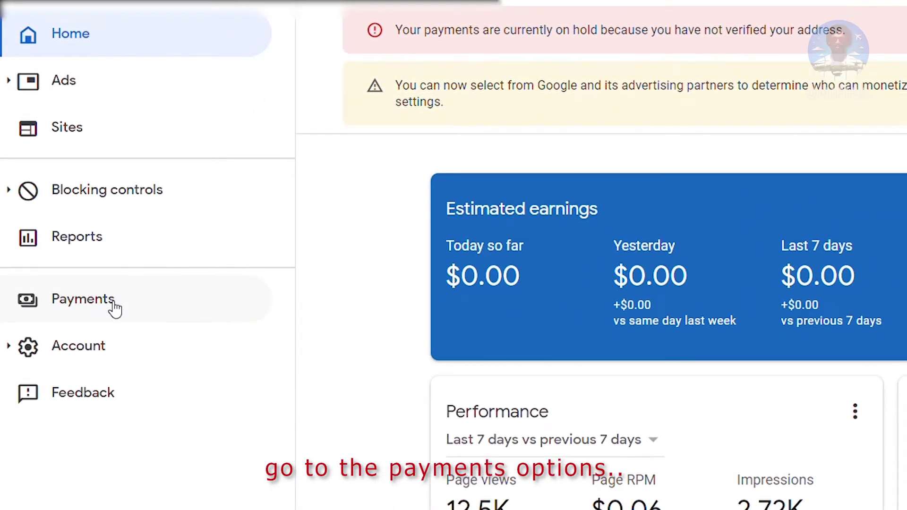
click(113, 305)
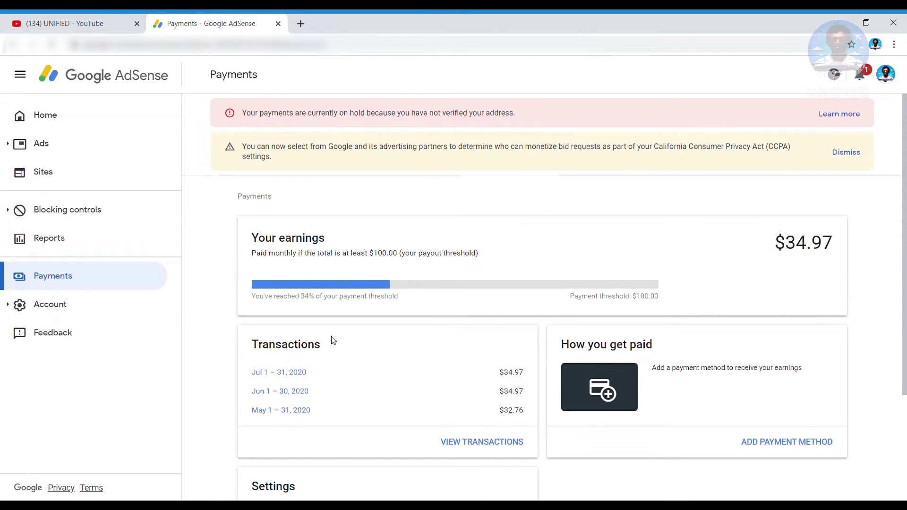
scroll(574, 330, down, 3)
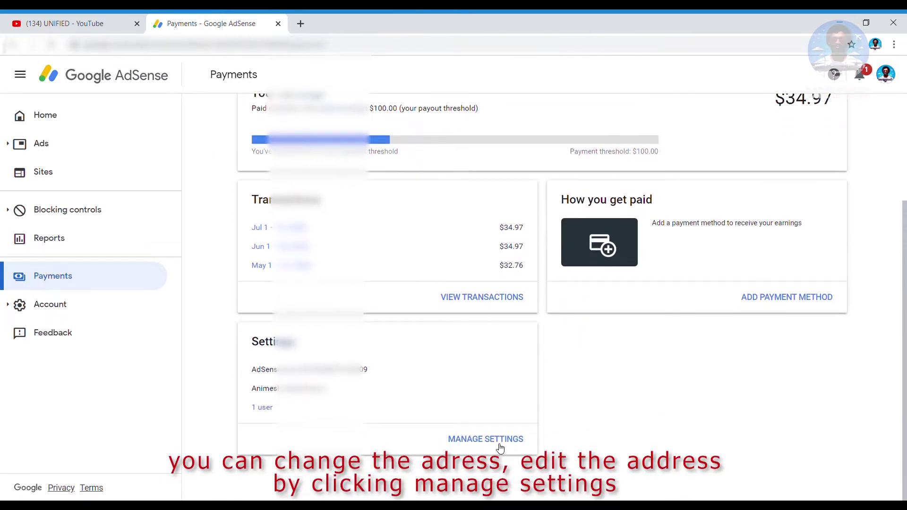
Open the payments account settings and find the Name and address section
click(497, 443)
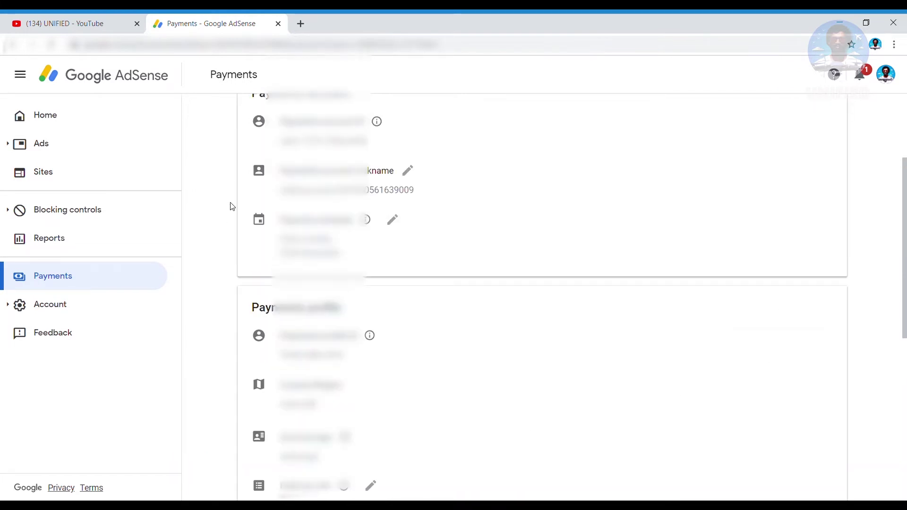
scroll(514, 194, up, 3)
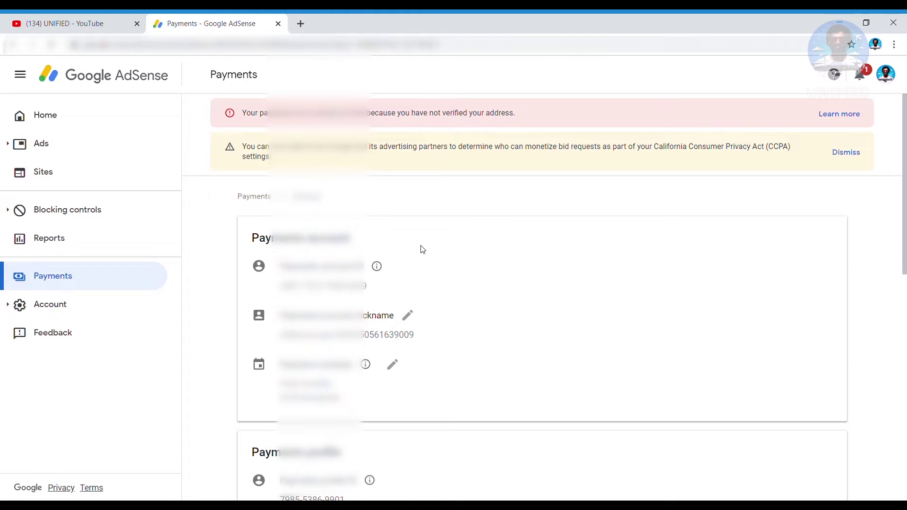
scroll(463, 275, down, 4)
scroll(466, 276, down, 3)
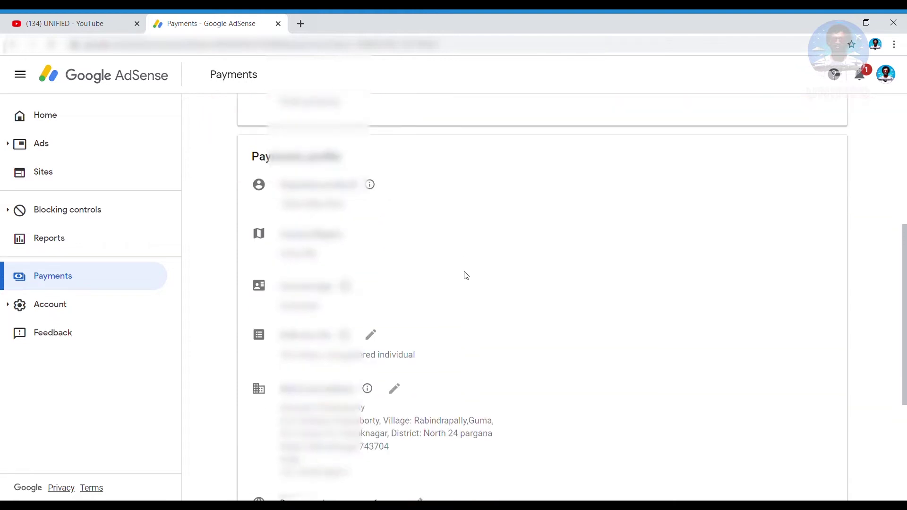
scroll(466, 276, down, 3)
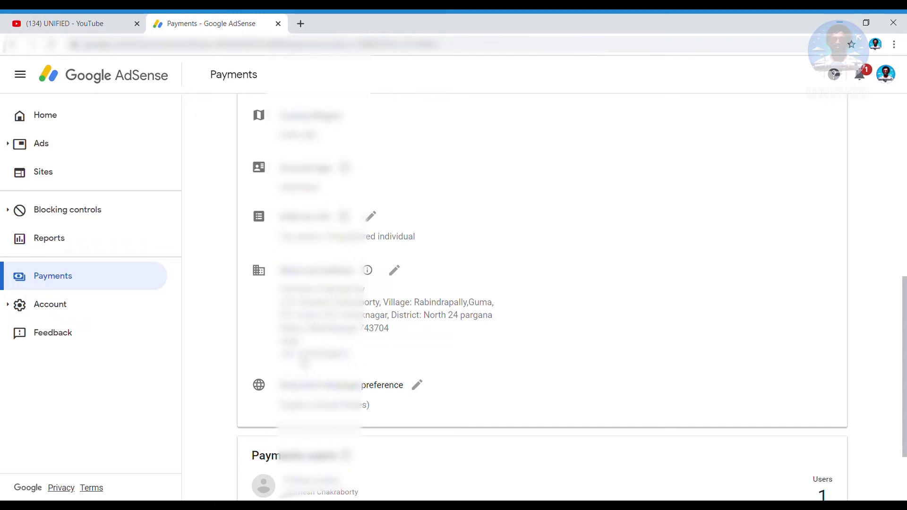
Open the billing name and address for editing and review the form
click(405, 273)
scroll(577, 265, down, 4)
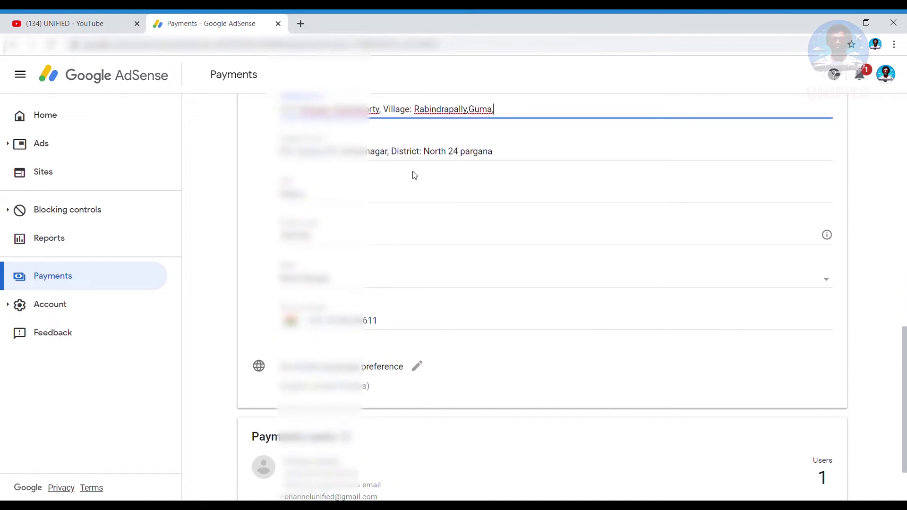
scroll(411, 174, up, 1)
scroll(371, 152, up, 3)
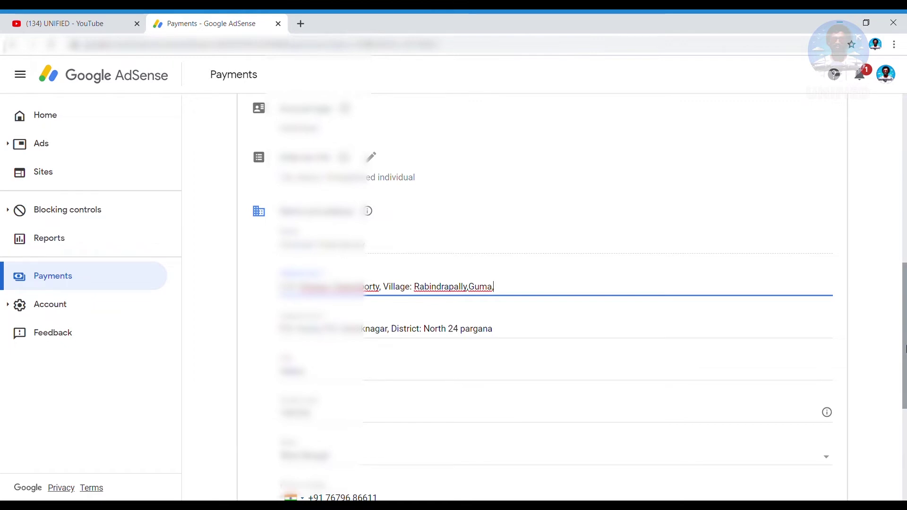
drag(905, 349, 905, 451)
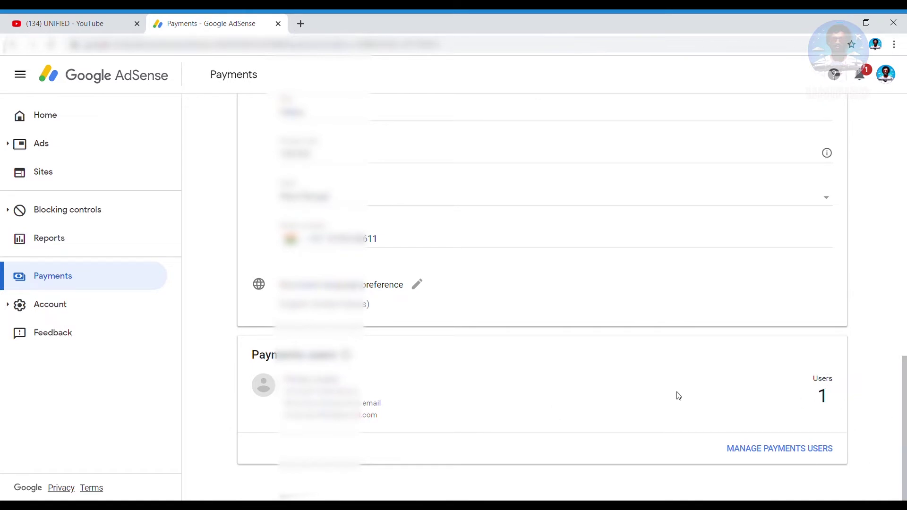
drag(904, 379, 903, 270)
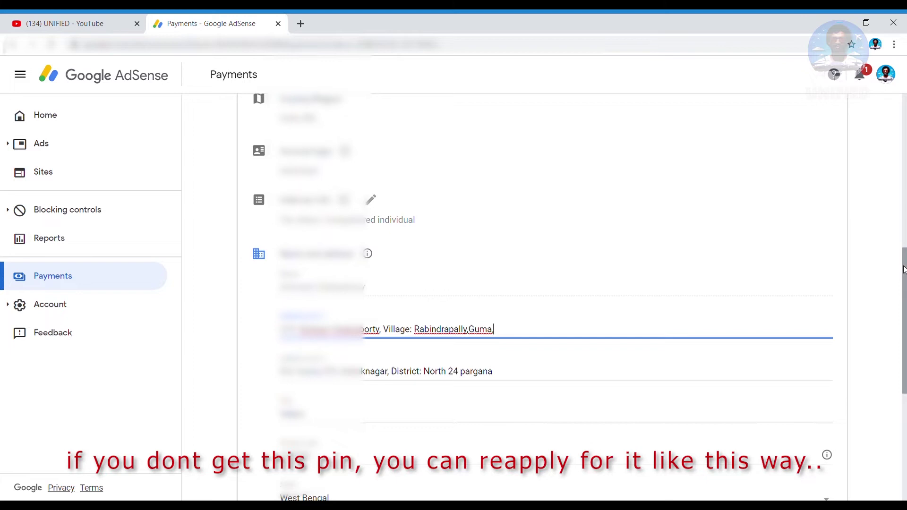
drag(903, 269, 903, 252)
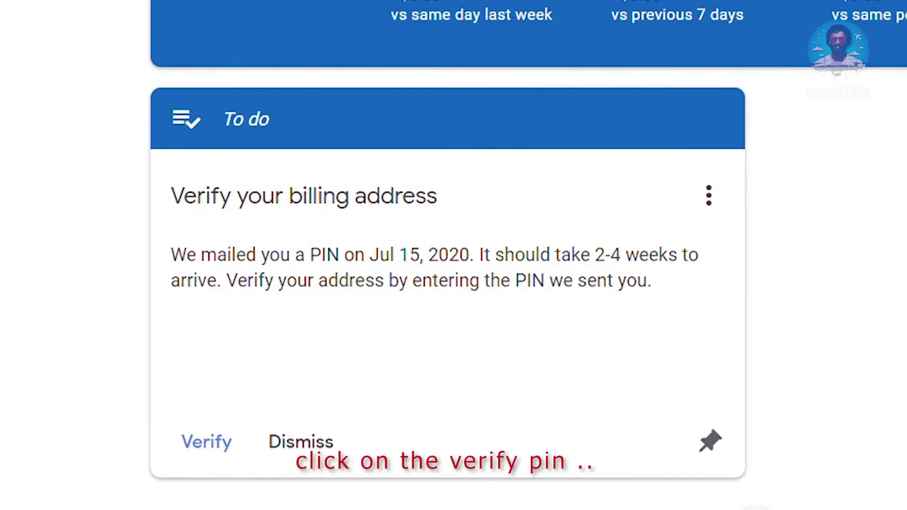
click(195, 444)
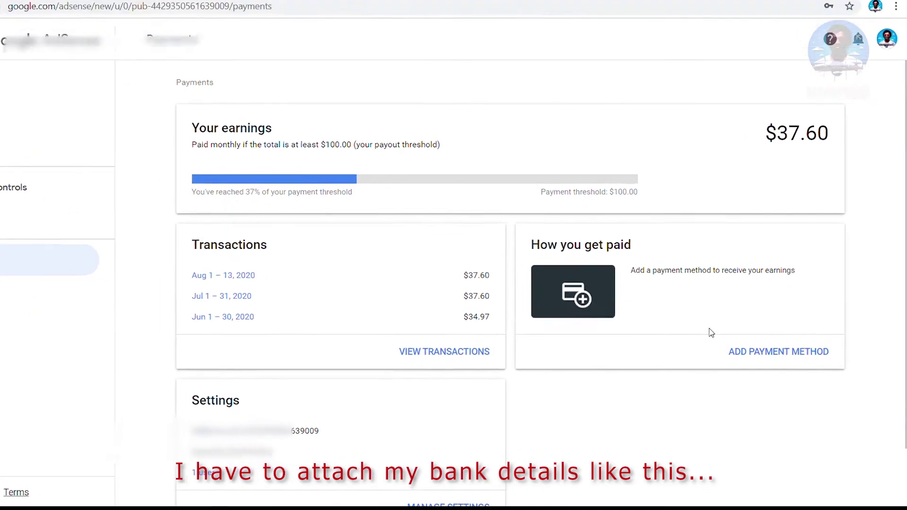
Start a new payment method, entering the beneficiary ID and the account holder's name
click(756, 336)
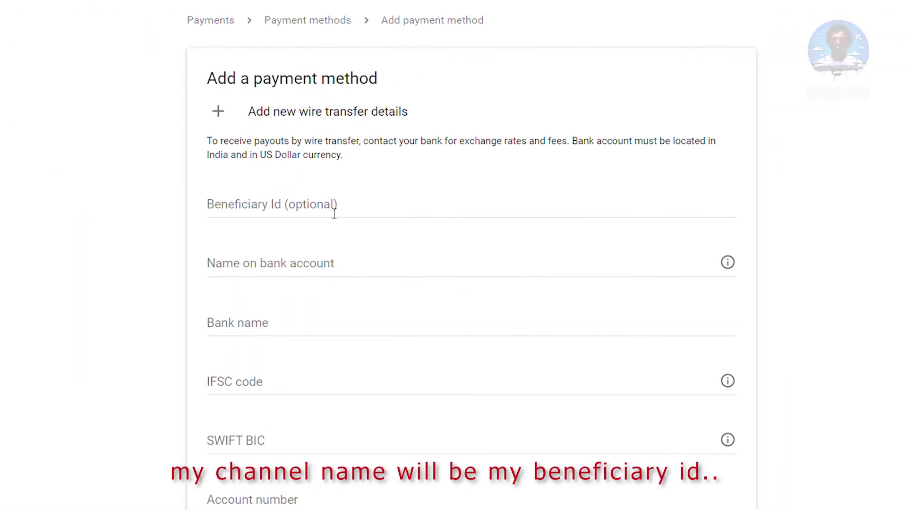
click(412, 240)
text(UNIFIED)
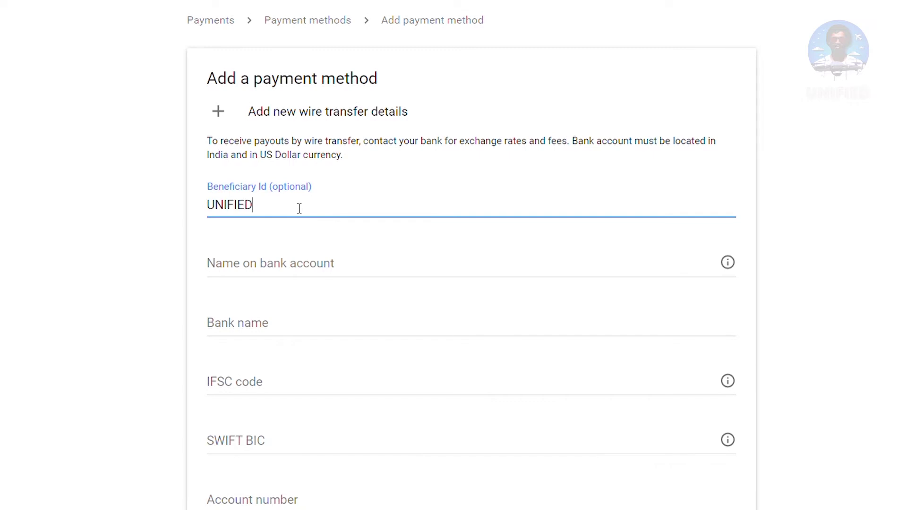
click(295, 267)
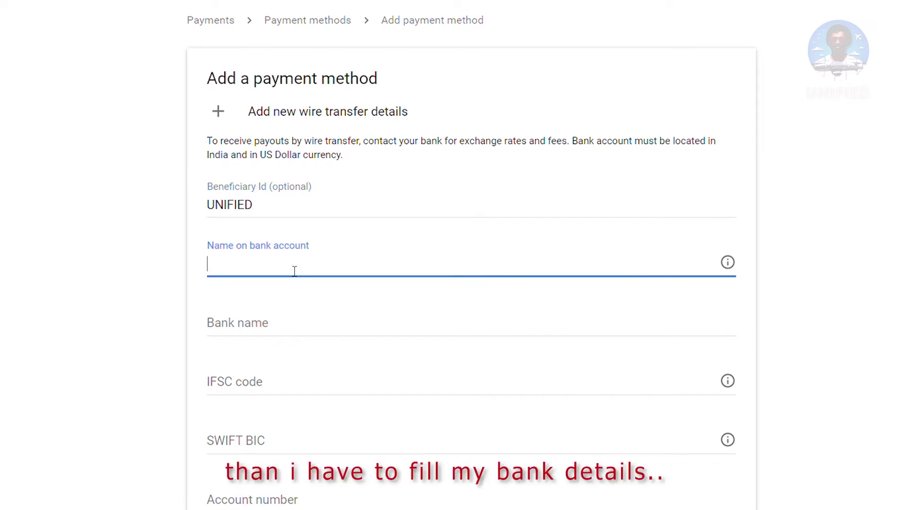
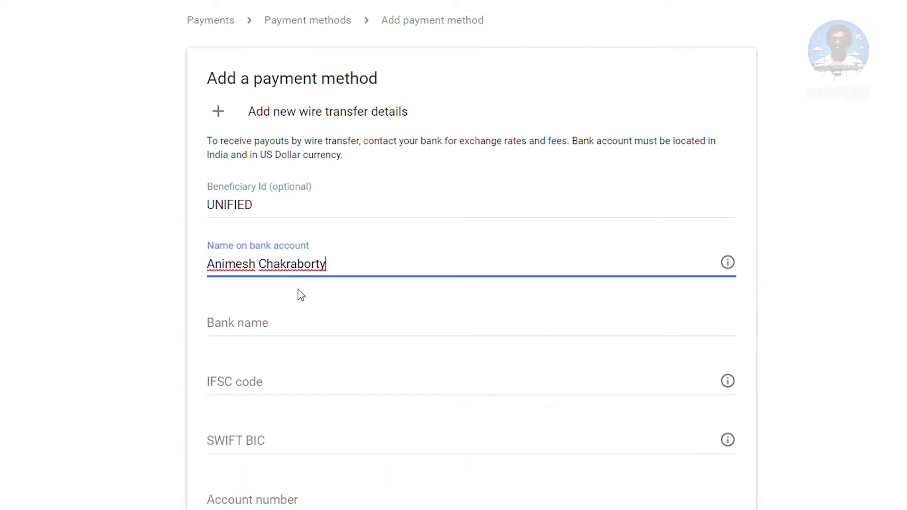
Enter bank name State Bank of India and the IFSC code beginning SBIN
click(303, 322)
text(State Ban)
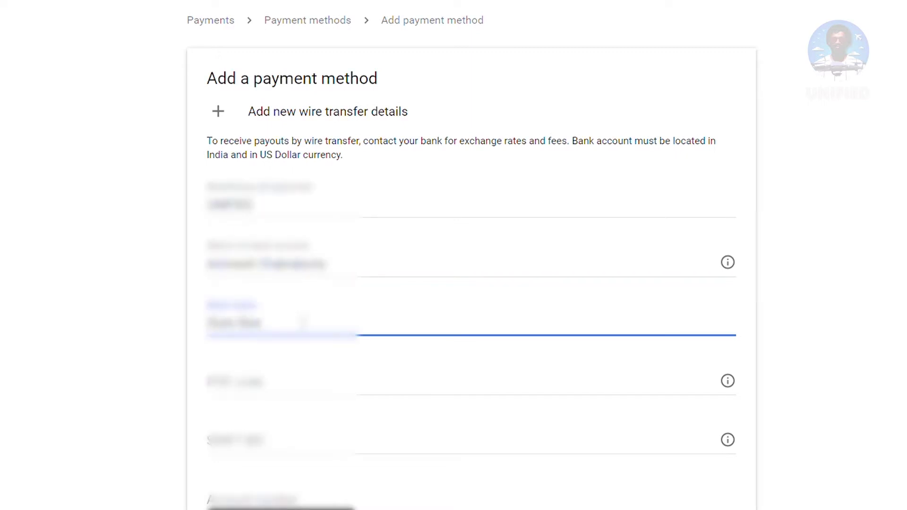
text(k of India)
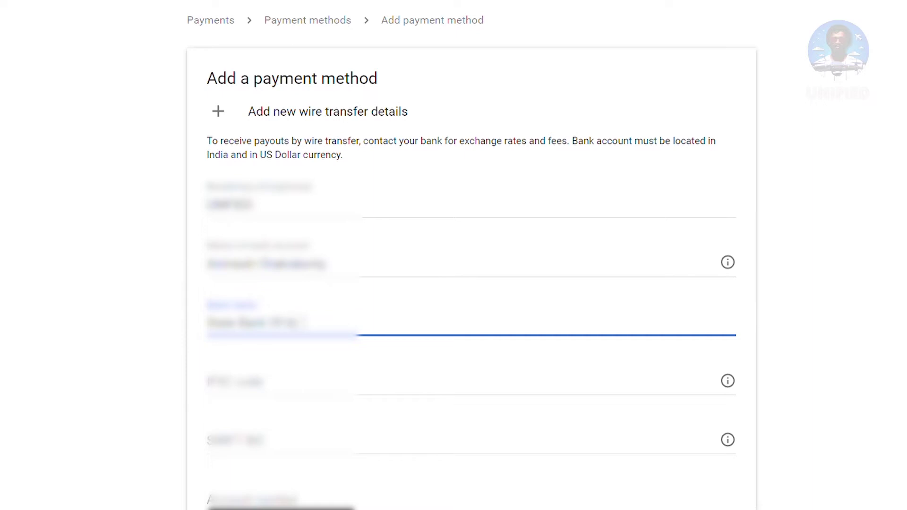
click(306, 385)
text(S)
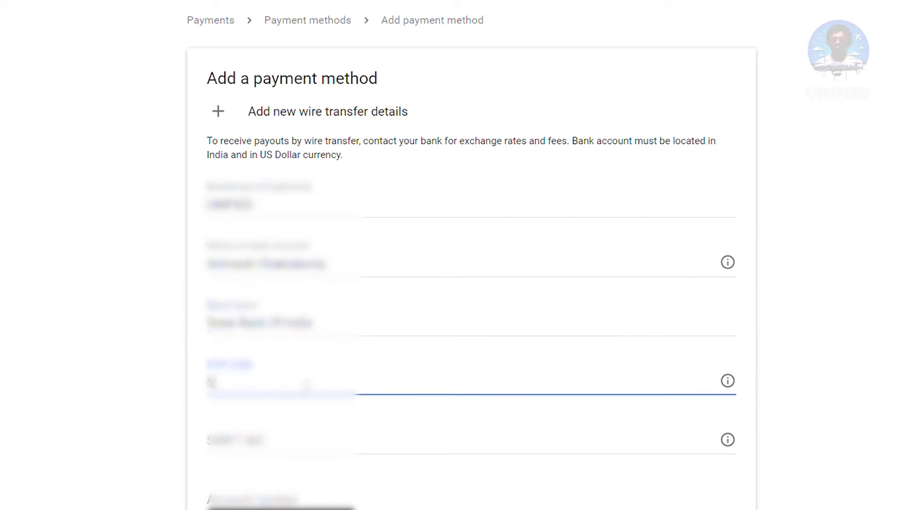
text(BI)
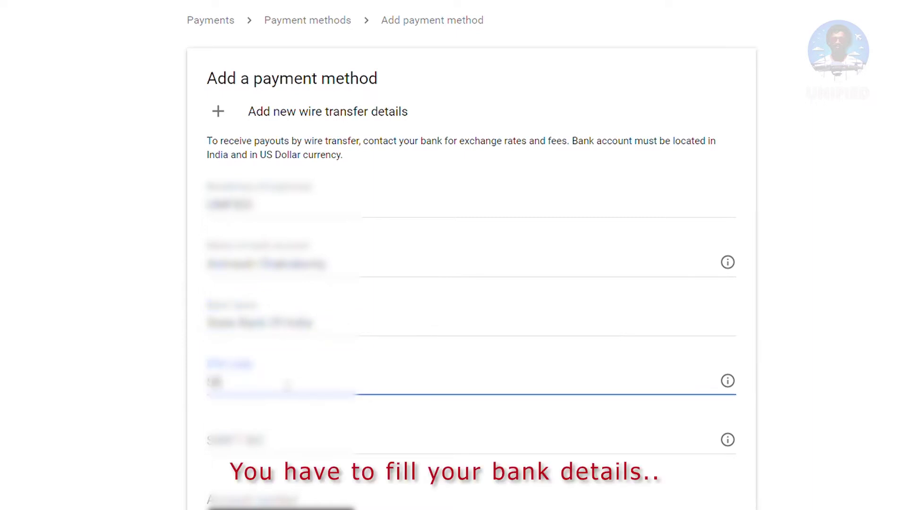
text(N)
key(ctrl+v)
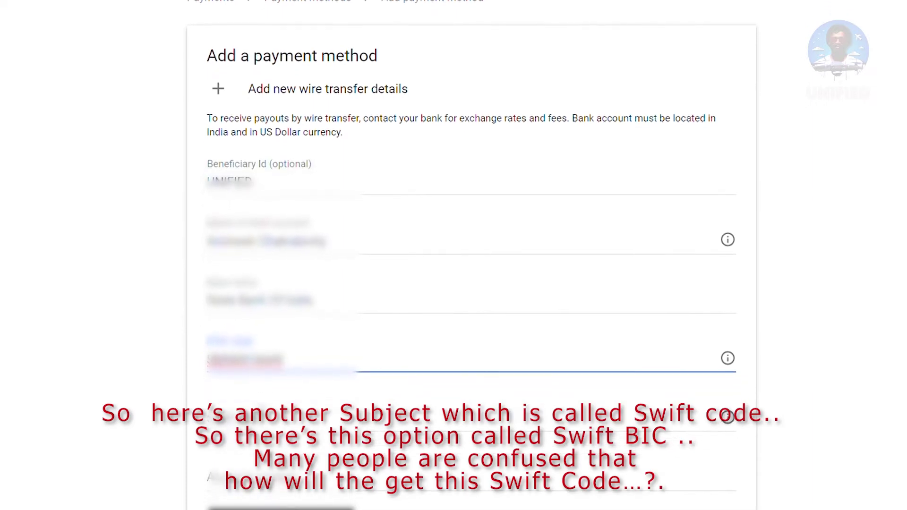
click(274, 416)
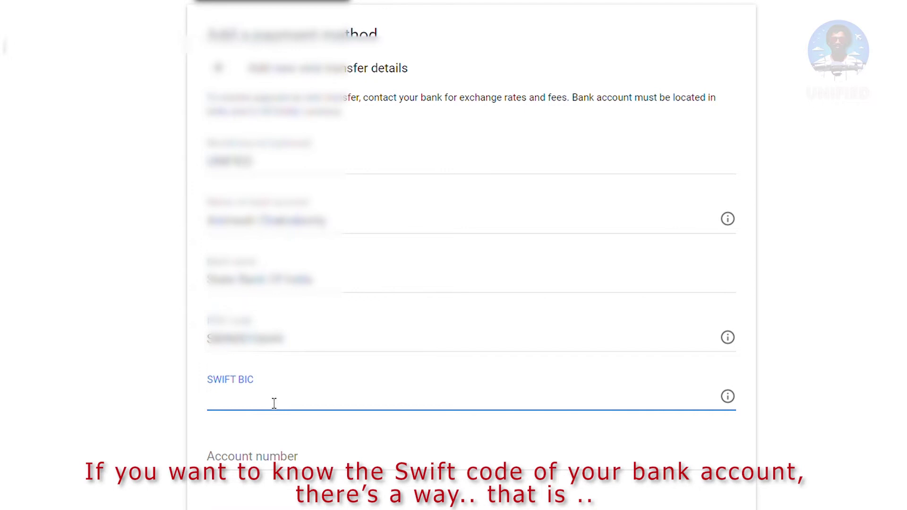
In a new tab, search Google for 'swift code find sbi bank'
click(159, 23)
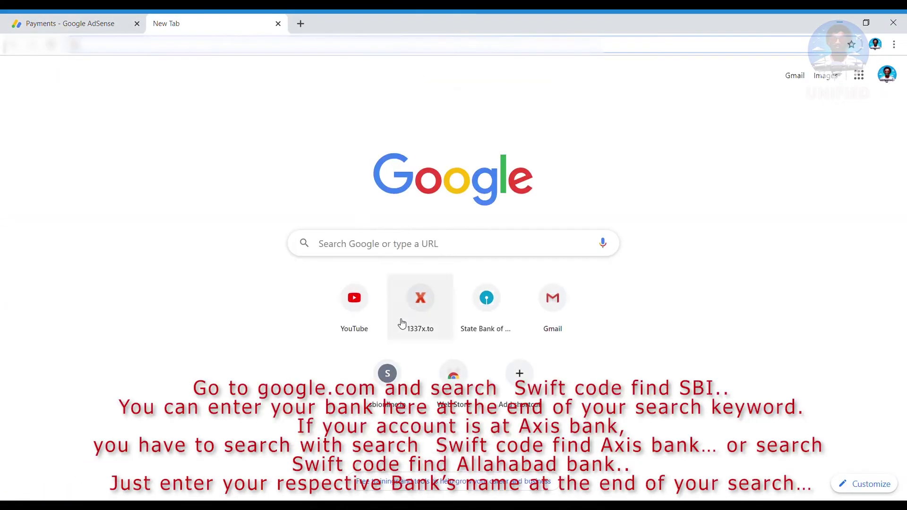
click(428, 247)
text(swi)
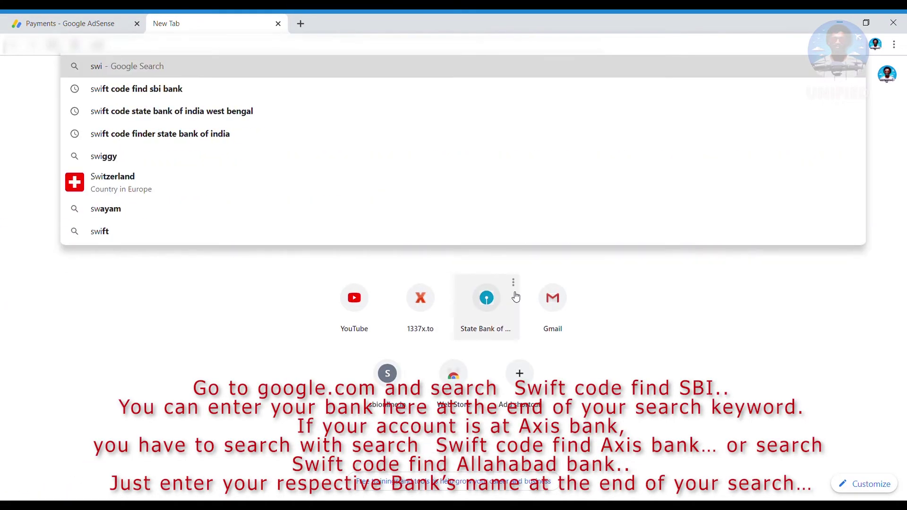
text(ft)
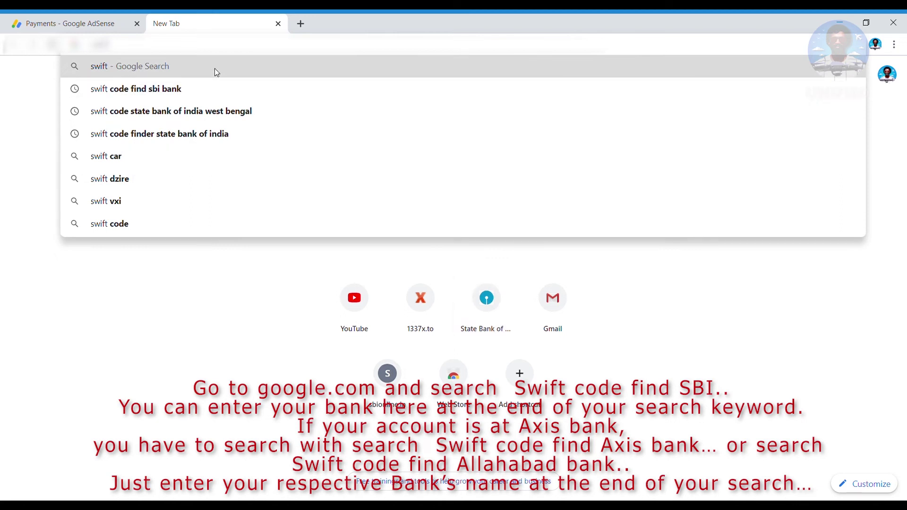
click(160, 92)
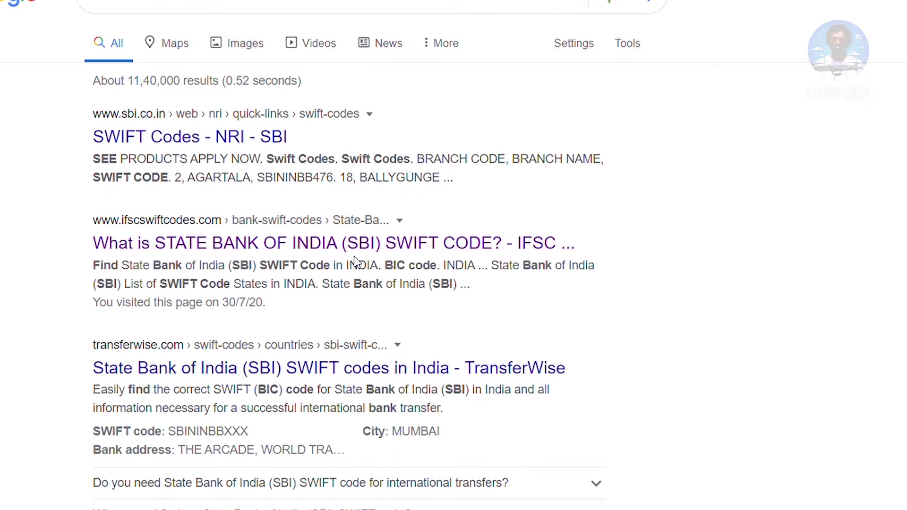
Open the ifscswiftcodes.com SBI SWIFT finder and pick West Bengal, then Kolkata
click(388, 243)
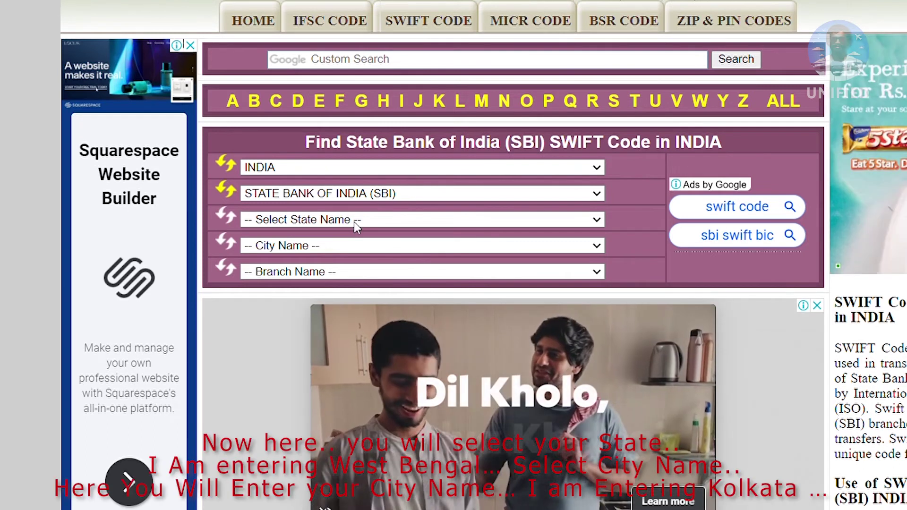
key(w)
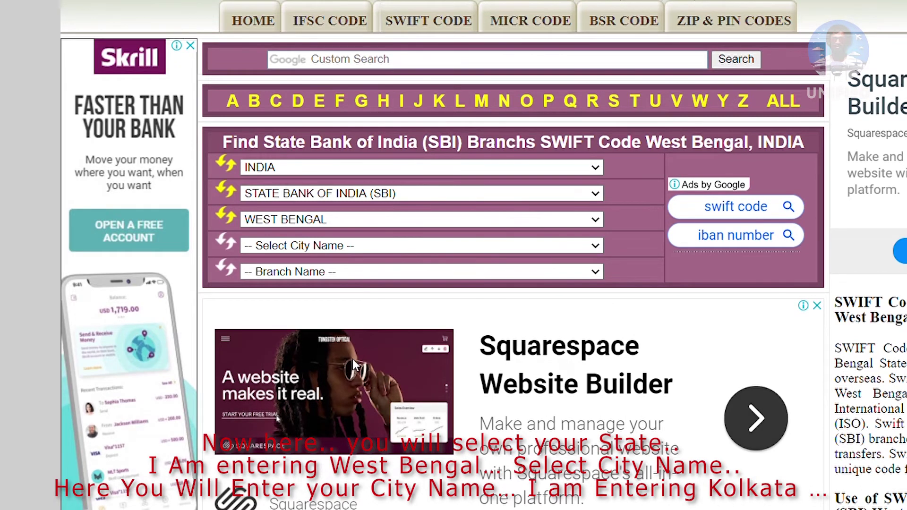
key(k)
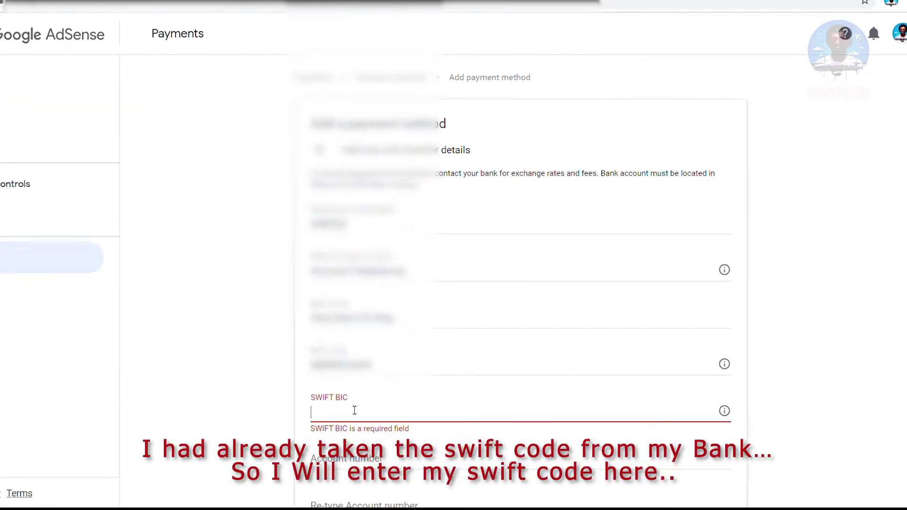
Enter SWIFT BIC SBININBB490 and the bank account number twice, then save the wire transfer
text(SBININ)
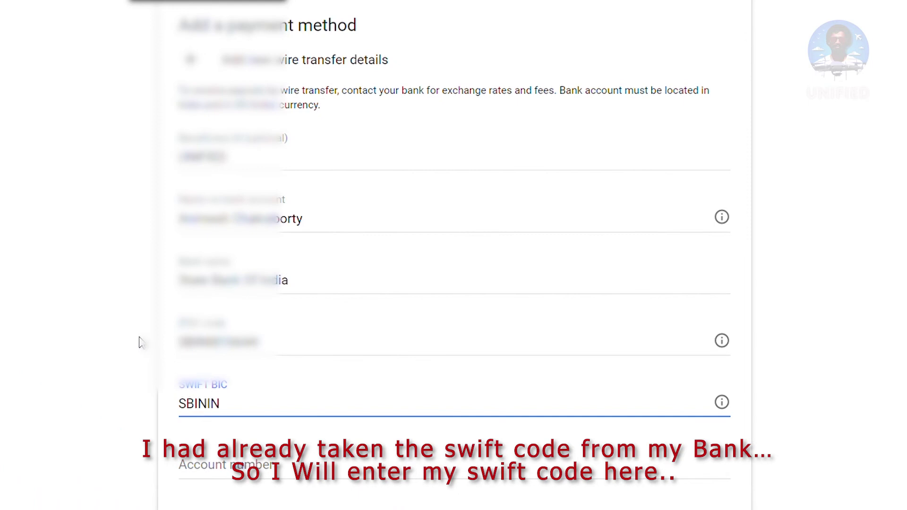
text(BB490)
key(Tab)
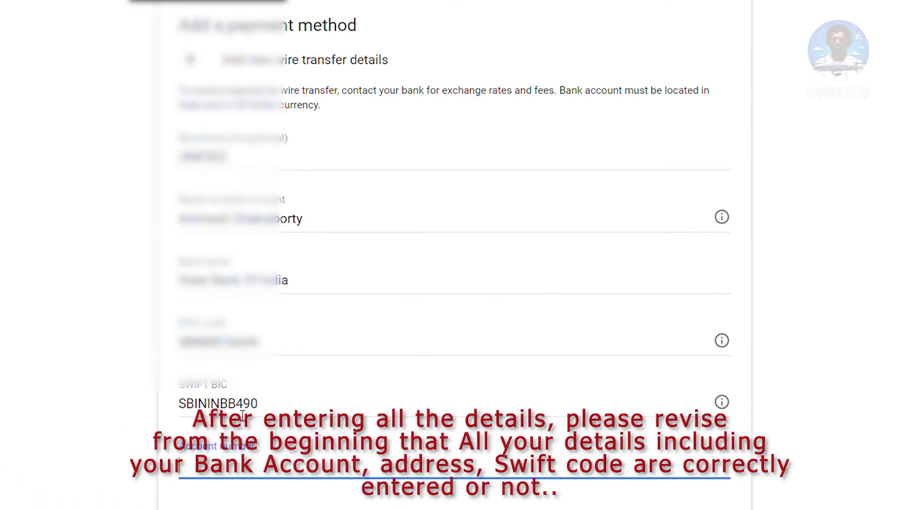
scroll(251, 494, down, 4)
click(290, 361)
key(Tab)
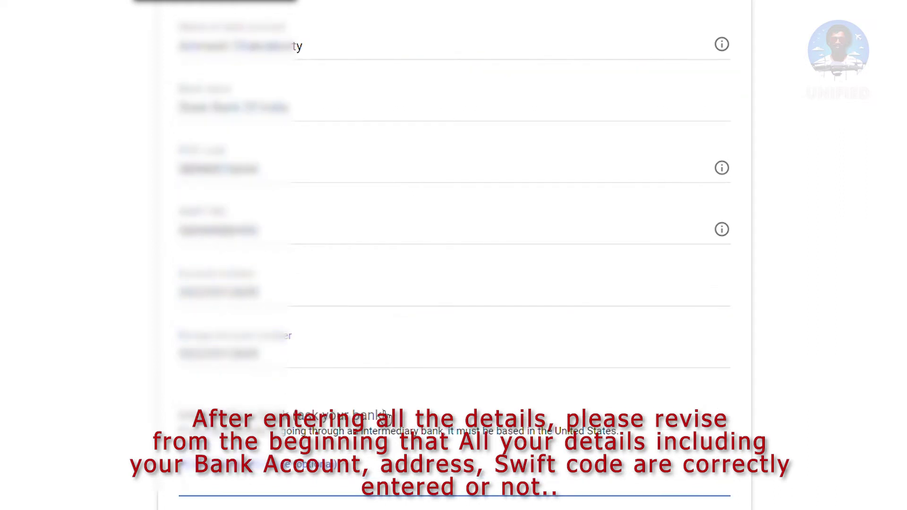
scroll(419, 399, down, 2)
scroll(293, 411, down, 4)
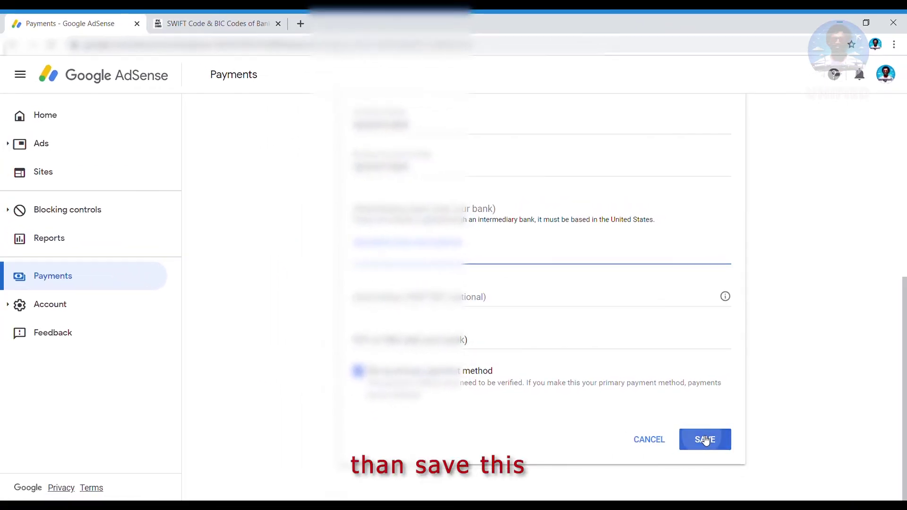
click(698, 441)
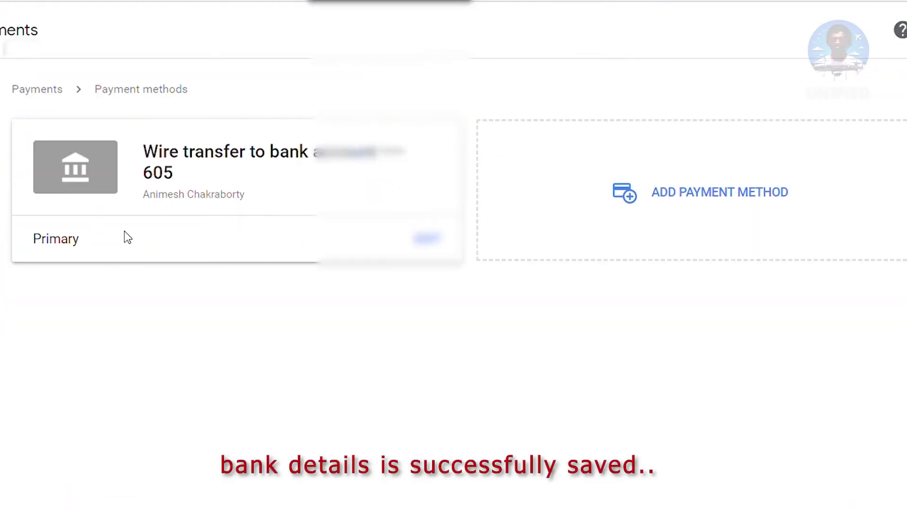